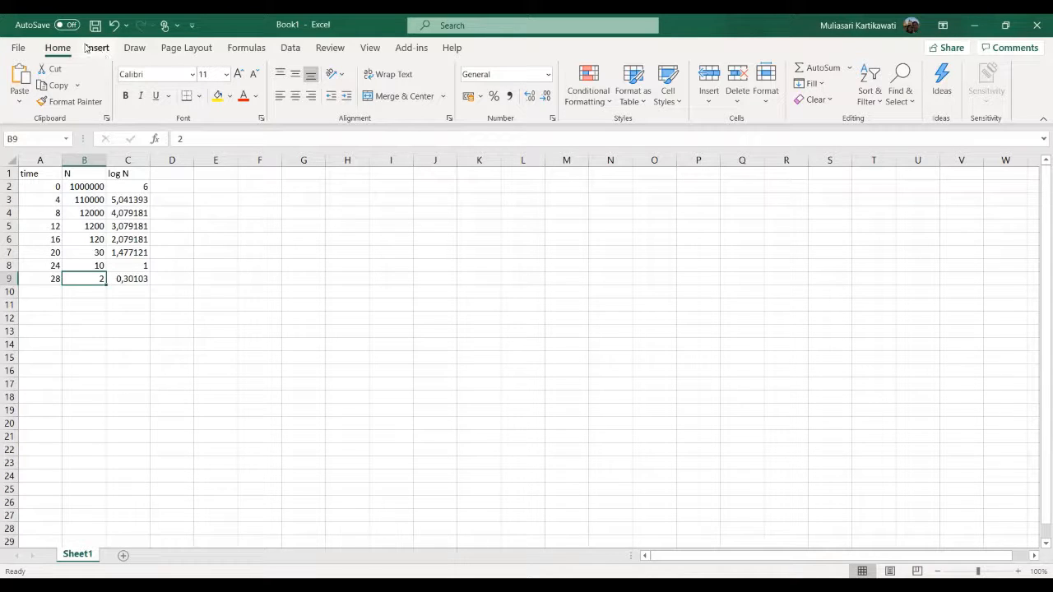
# Insert a scatter chart from the table and reduce its data range to the time and N columns, A1:B9
pyautogui.click(96, 49)
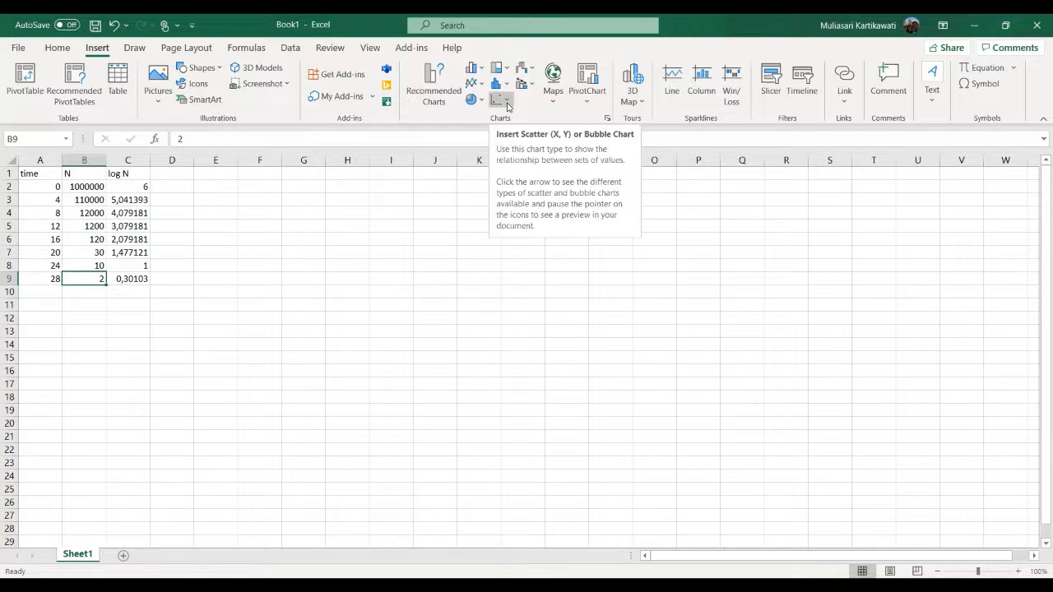
pyautogui.click(508, 106)
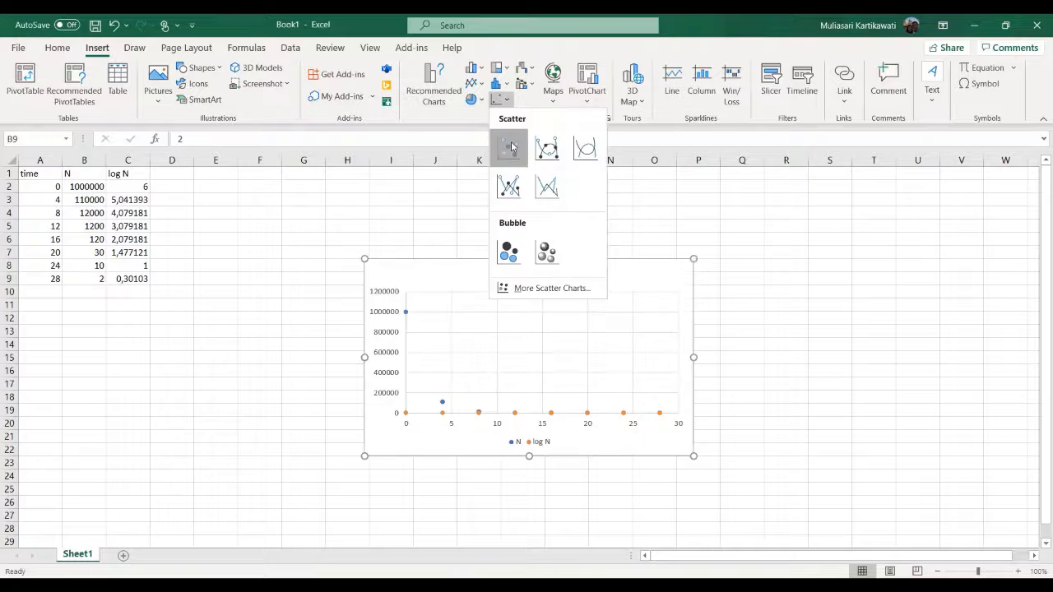
pyautogui.click(511, 143)
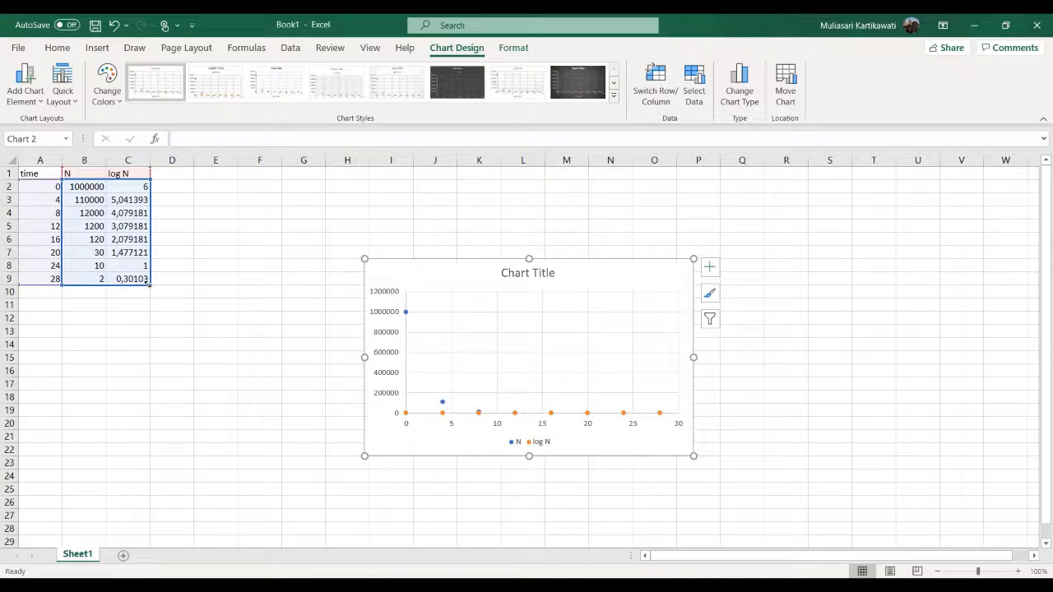
pyautogui.moveTo(148, 282); pyautogui.dragTo(106, 282)
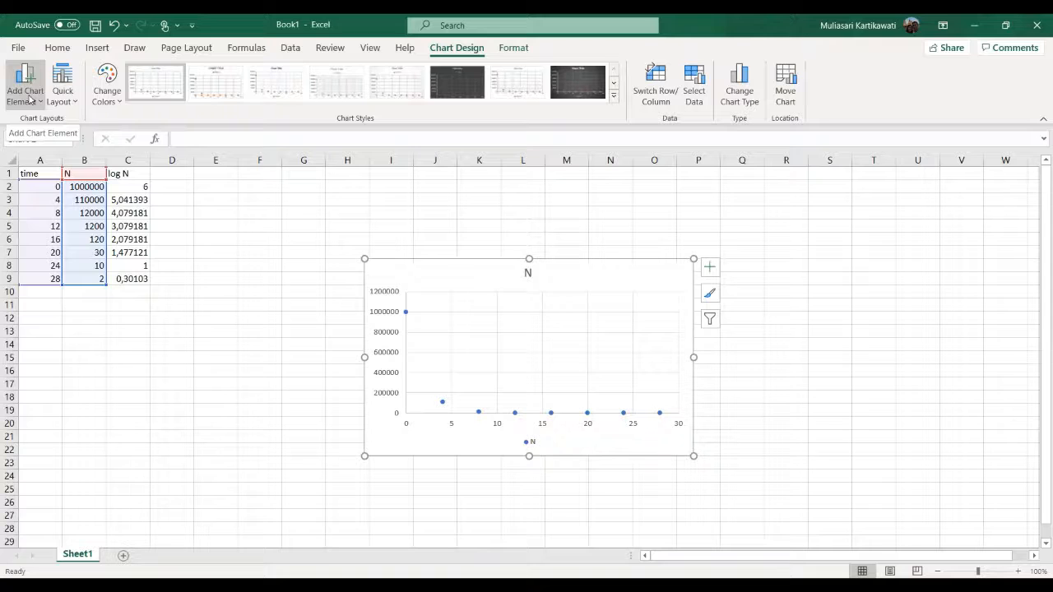
# Add an exponential trendline to the N chart without a set intercept, displaying its equation and R-squared value
pyautogui.click(29, 98)
pyautogui.moveTo(78, 305)
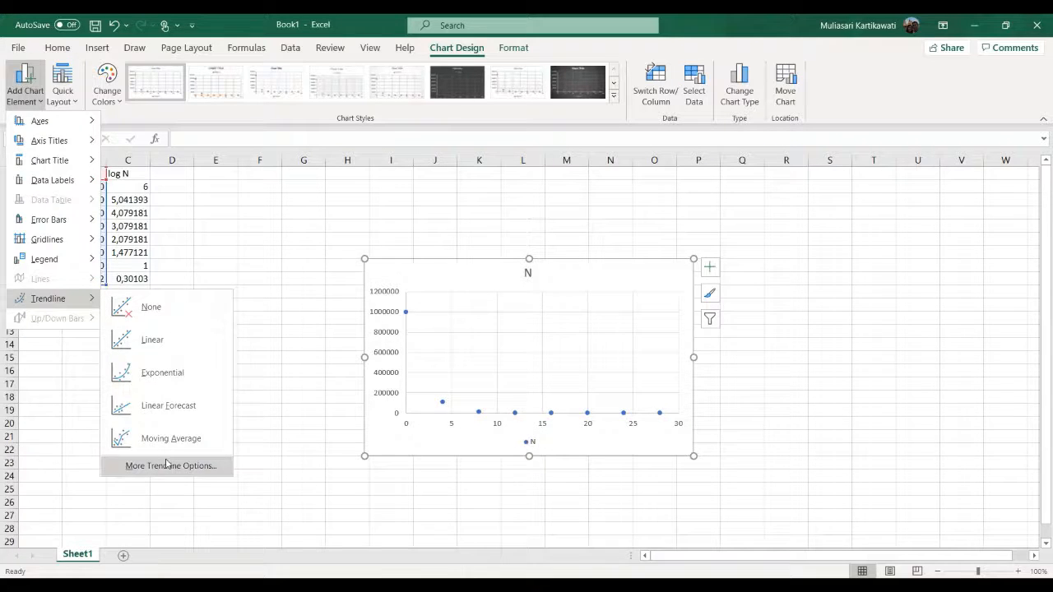
pyautogui.click(167, 464)
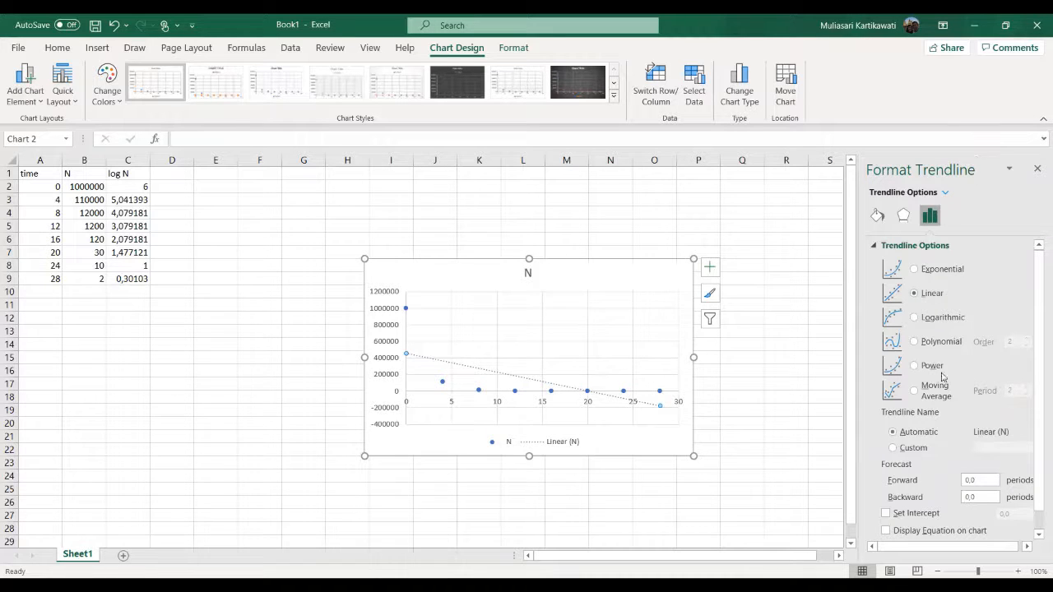
pyautogui.click(886, 512)
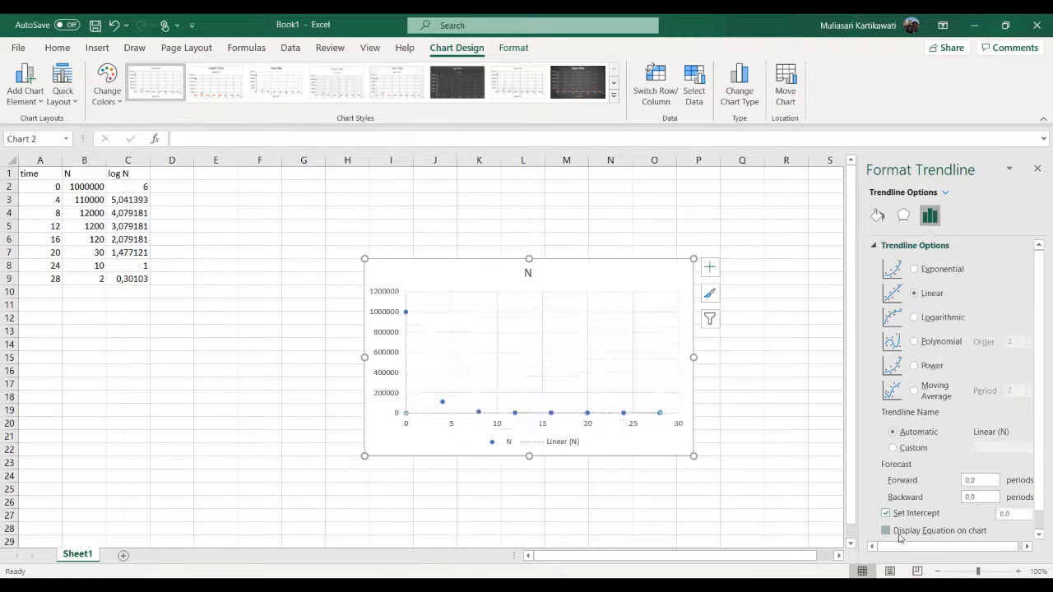
pyautogui.click(899, 535)
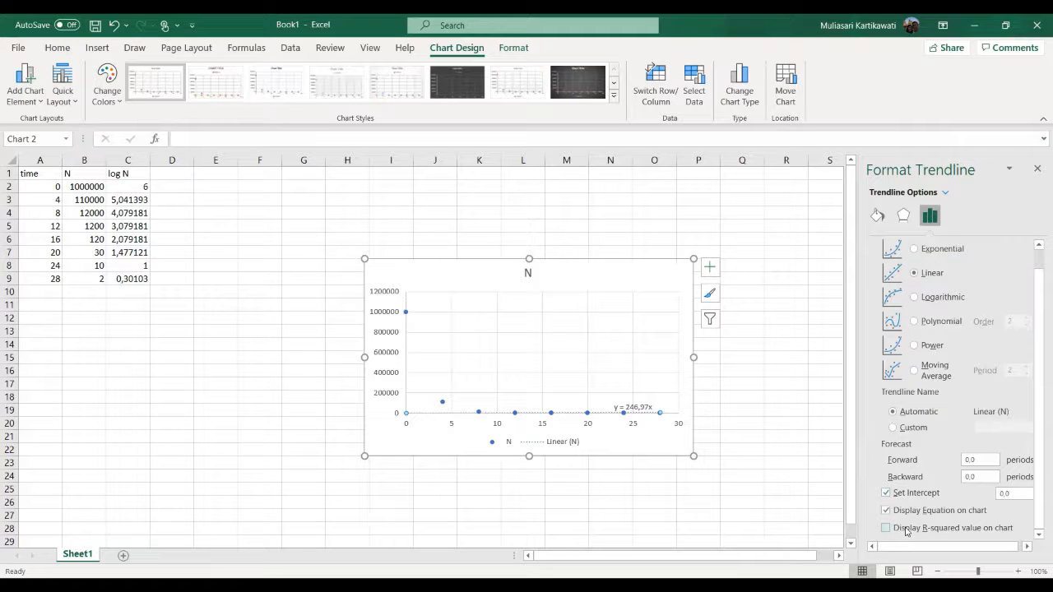
pyautogui.click(898, 534)
pyautogui.click(900, 493)
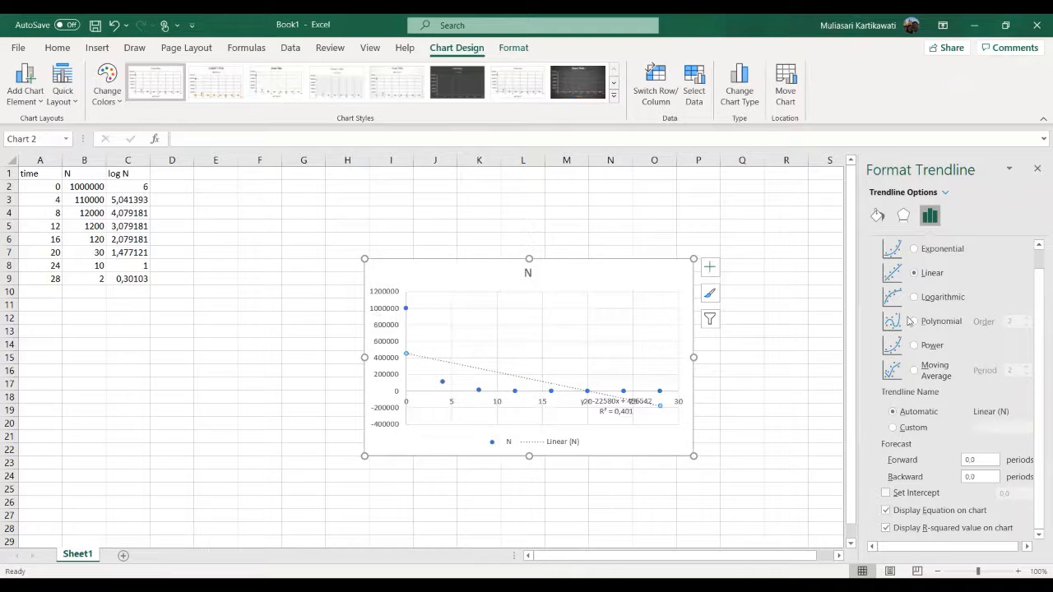
pyautogui.click(912, 249)
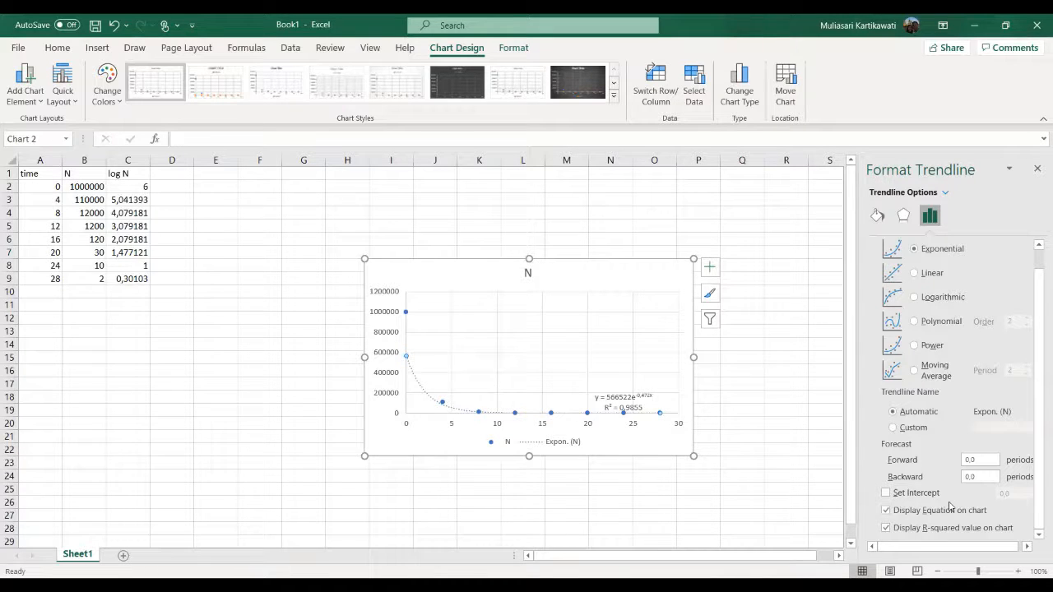
pyautogui.click(1036, 170)
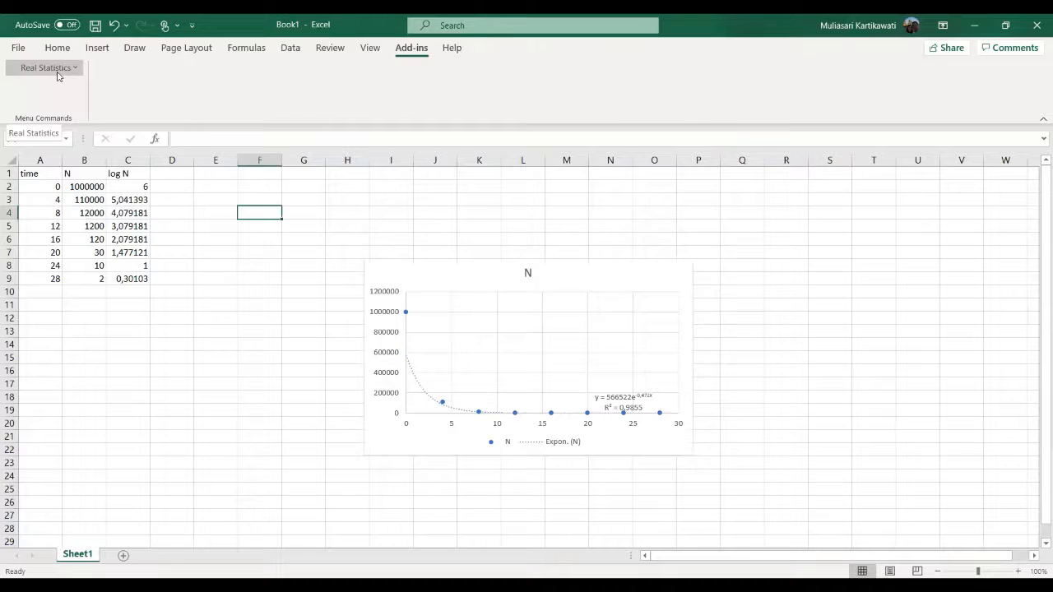
# Examine the regression types offered in the Real Statistics data analysis tools, without running an analysis
pyautogui.click(58, 70)
pyautogui.click(62, 87)
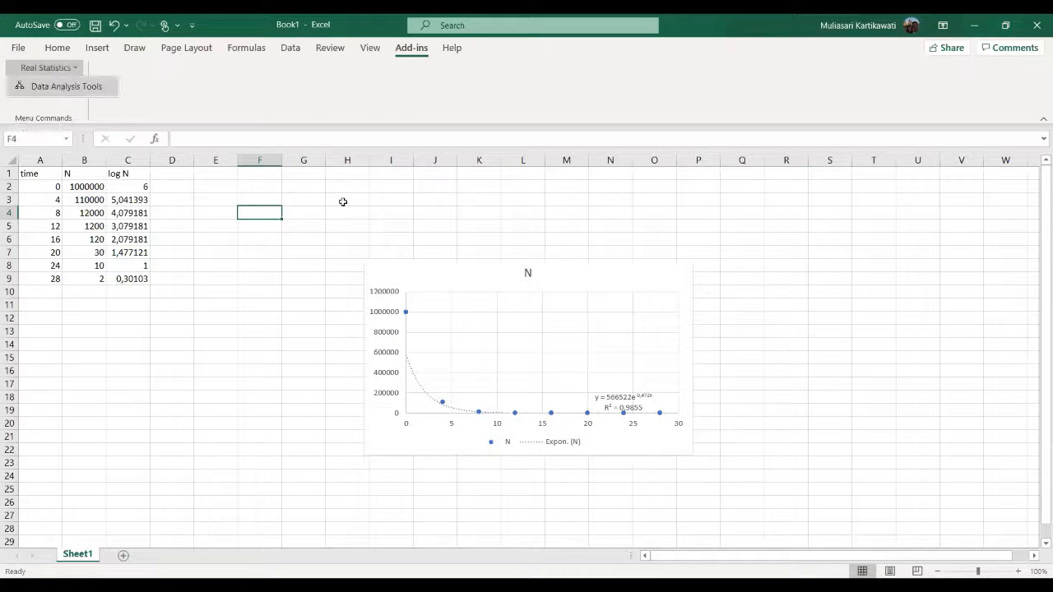
pyautogui.click(444, 211)
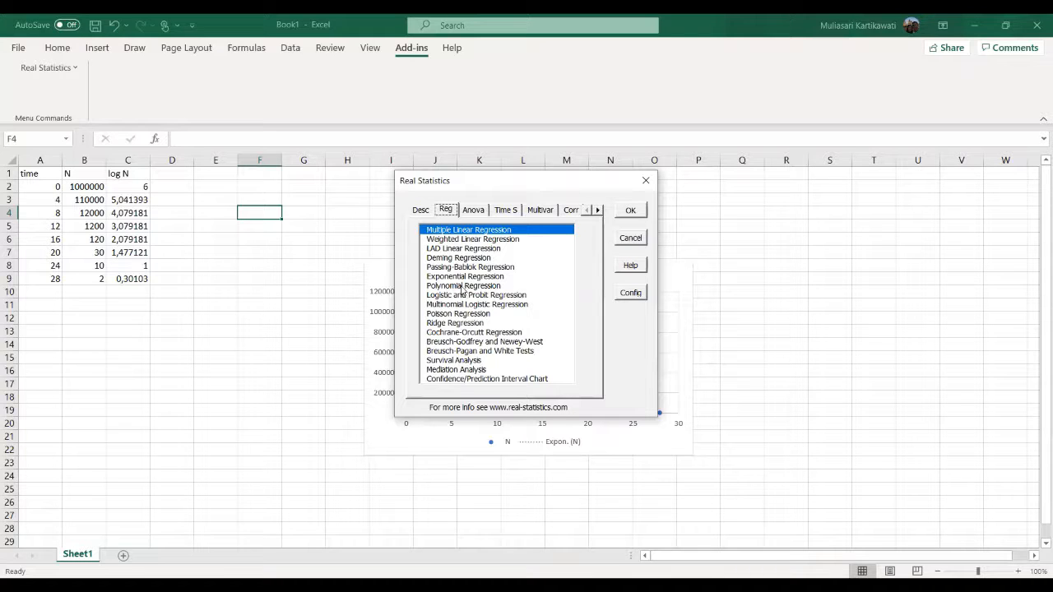
pyautogui.click(631, 239)
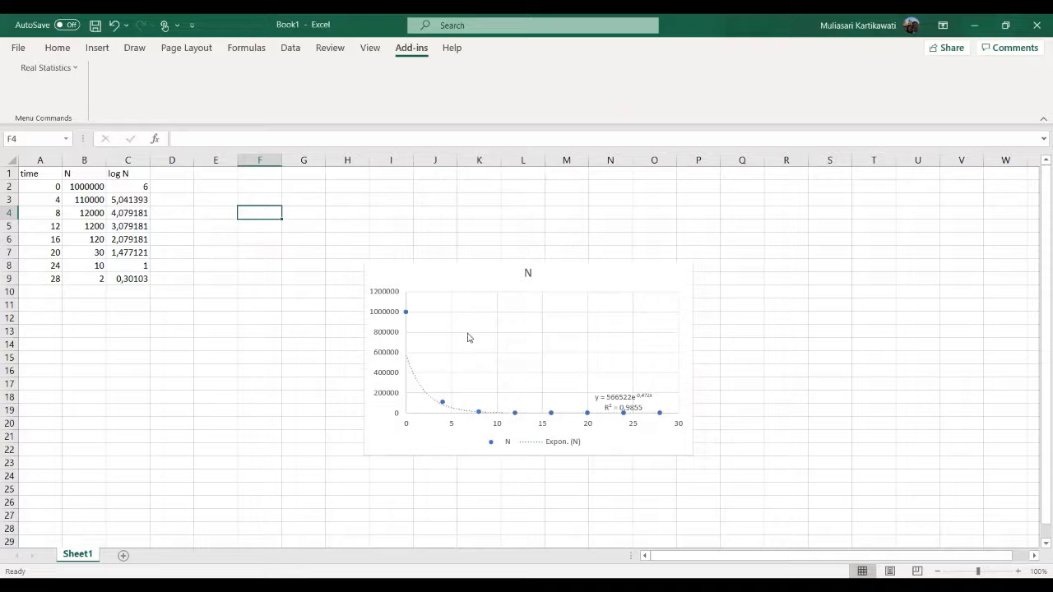
# Delete the N chart and insert a new empty scatter chart
pyautogui.click(414, 279)
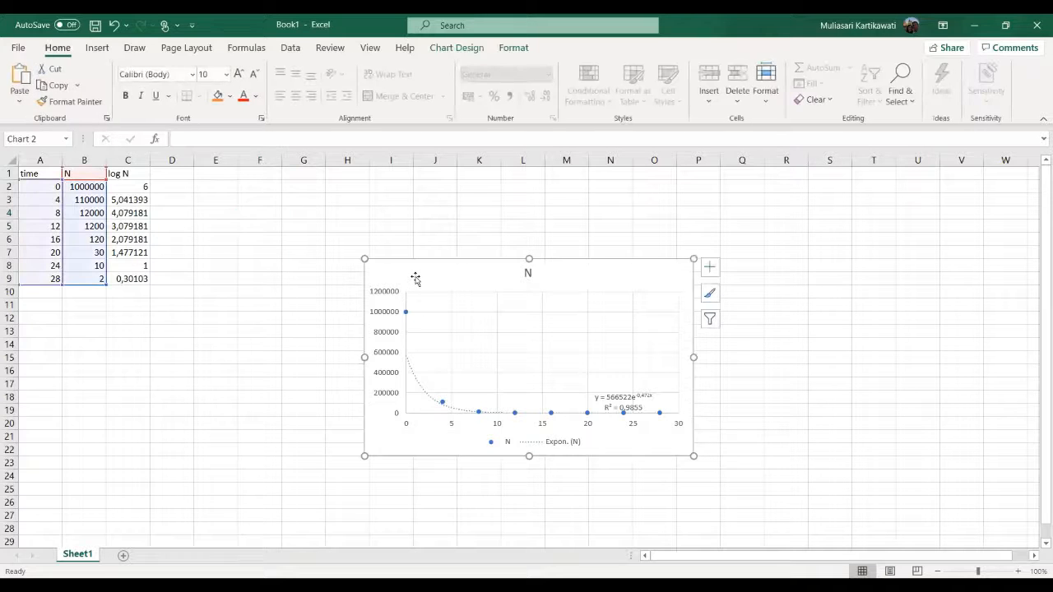
pyautogui.press('Delete')
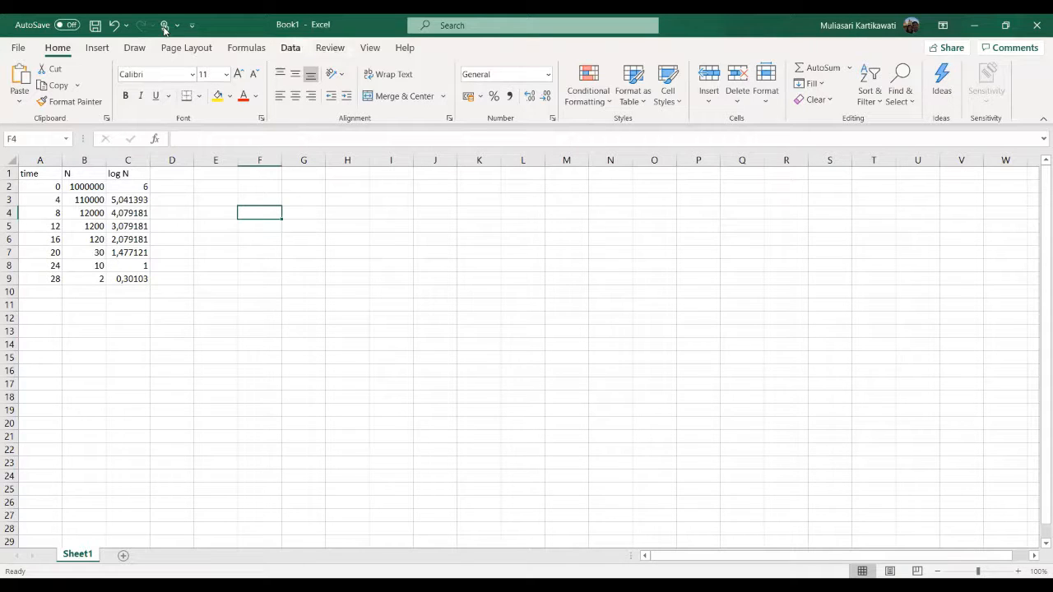
pyautogui.click(100, 49)
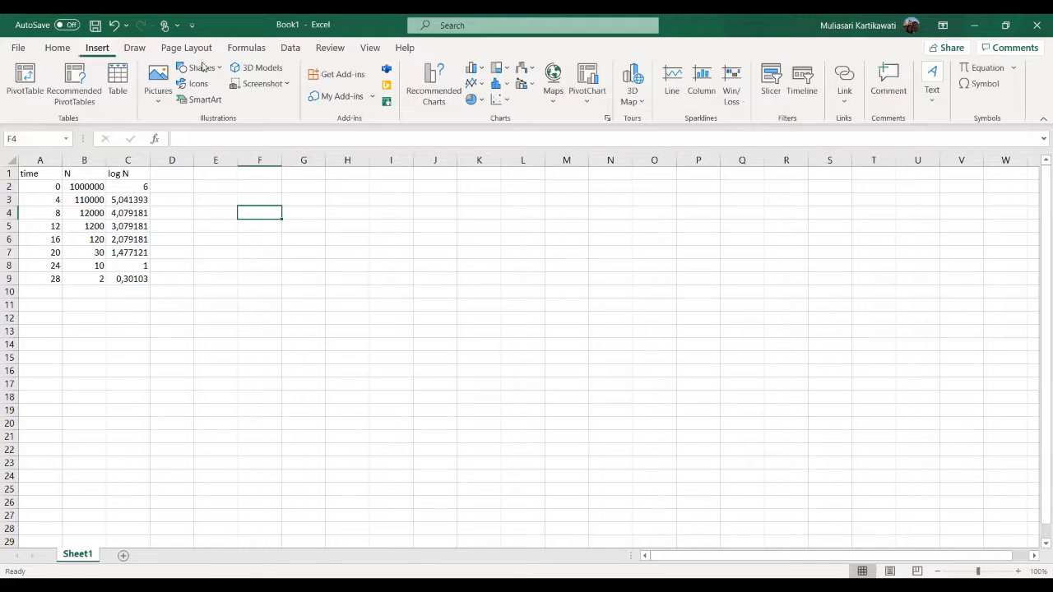
pyautogui.click(510, 106)
pyautogui.click(514, 139)
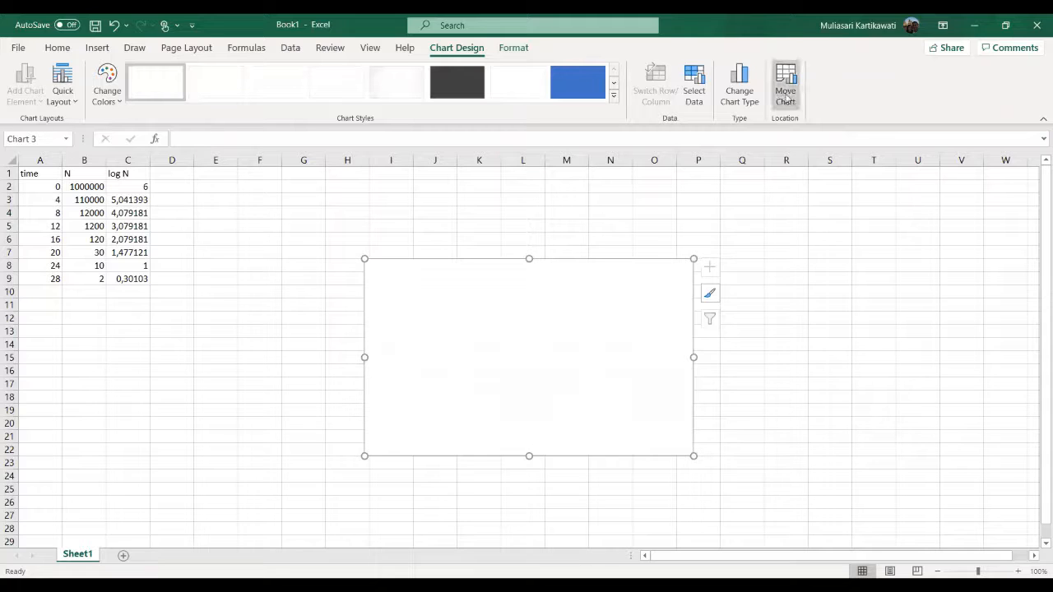
# Set the chart's data range to Sheet1 A1:C9 and exclude the N series so only log N is plotted
pyautogui.click(693, 92)
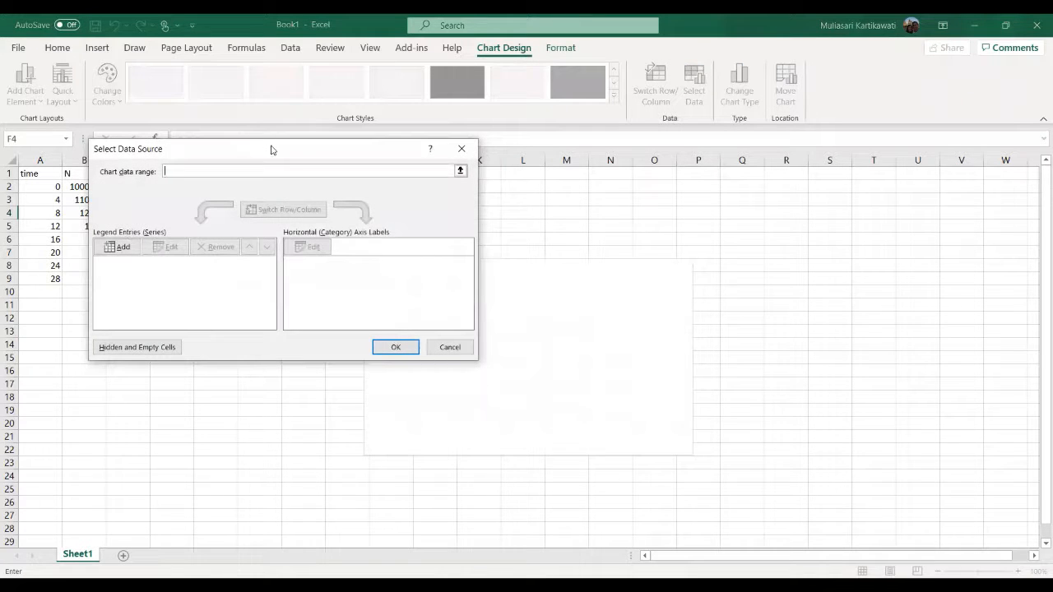
pyautogui.moveTo(271, 149); pyautogui.dragTo(505, 148)
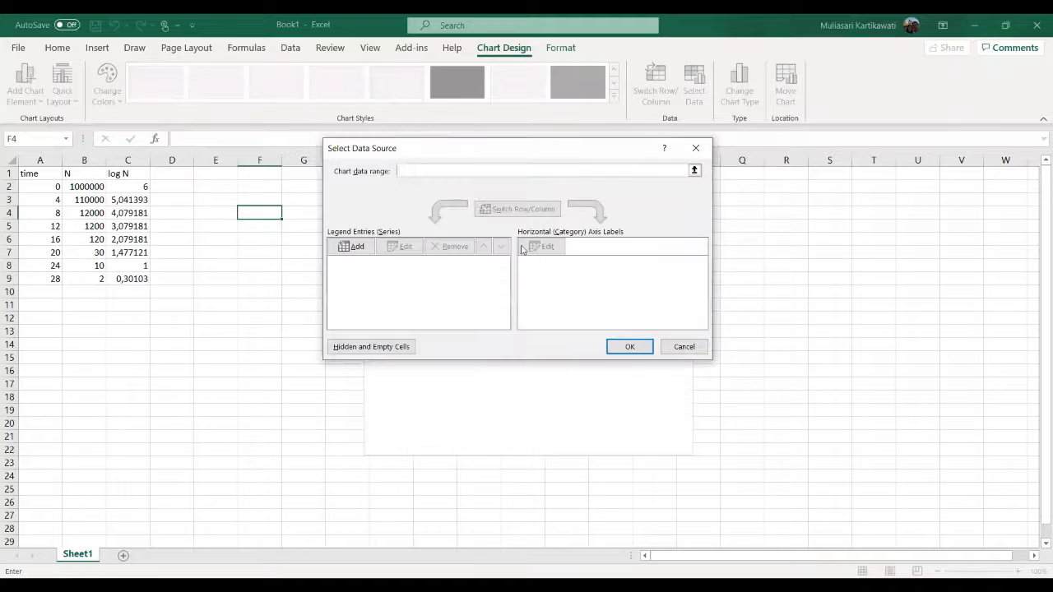
pyautogui.click(695, 171)
pyautogui.moveTo(31, 172); pyautogui.dragTo(138, 279)
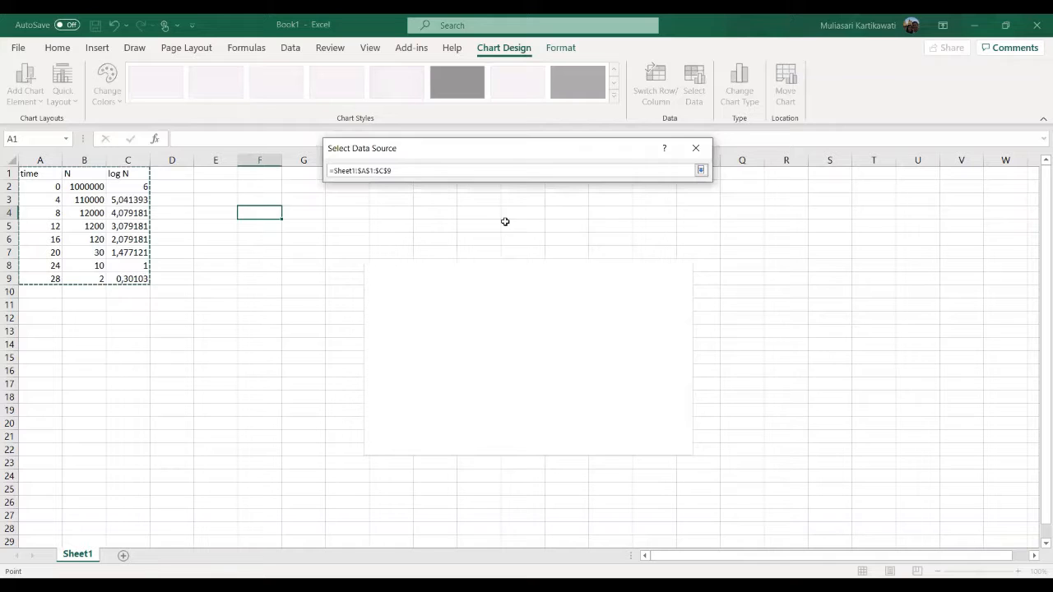
pyautogui.click(700, 170)
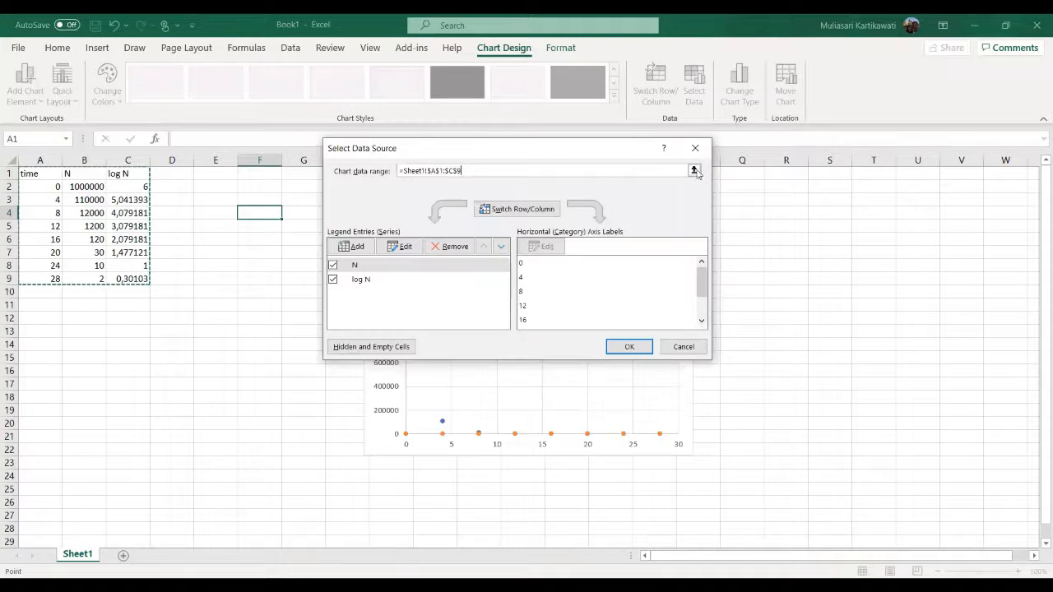
pyautogui.click(333, 266)
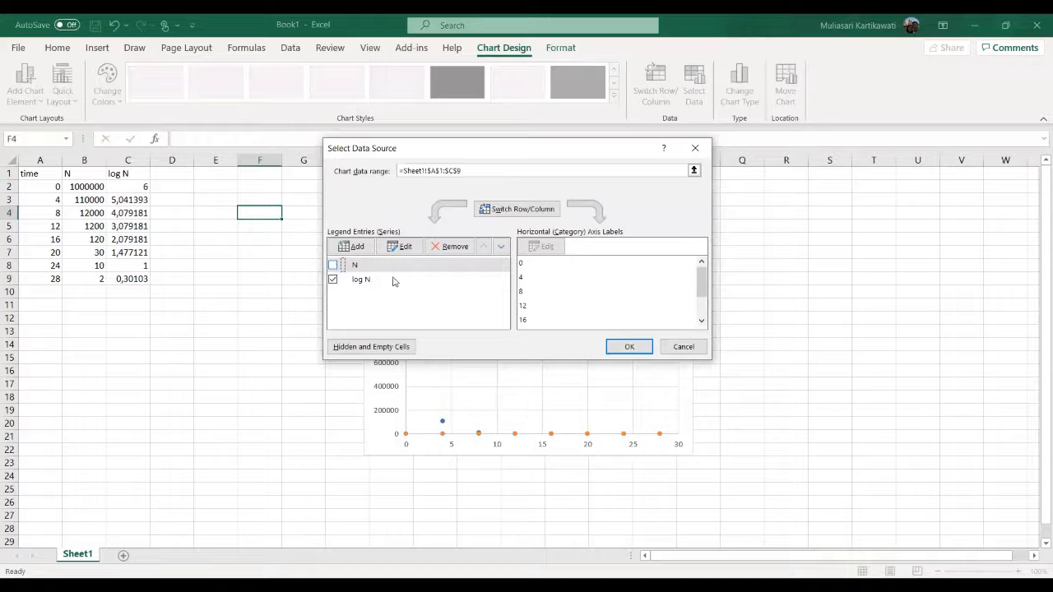
pyautogui.click(609, 346)
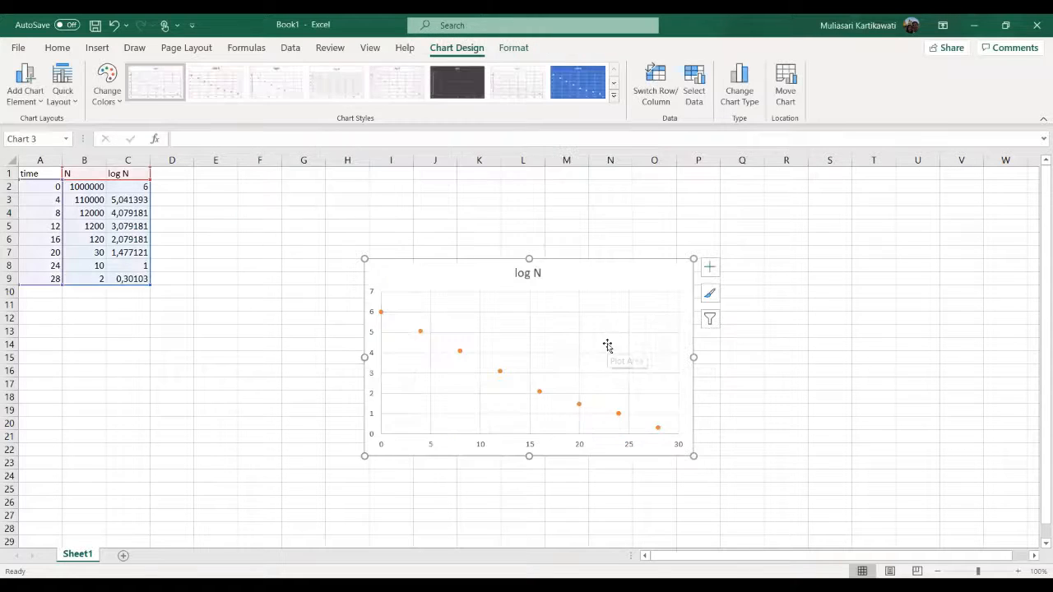
# Add a linear trendline to the log N chart and bring up the detailed trendline formatting options
pyautogui.click(24, 97)
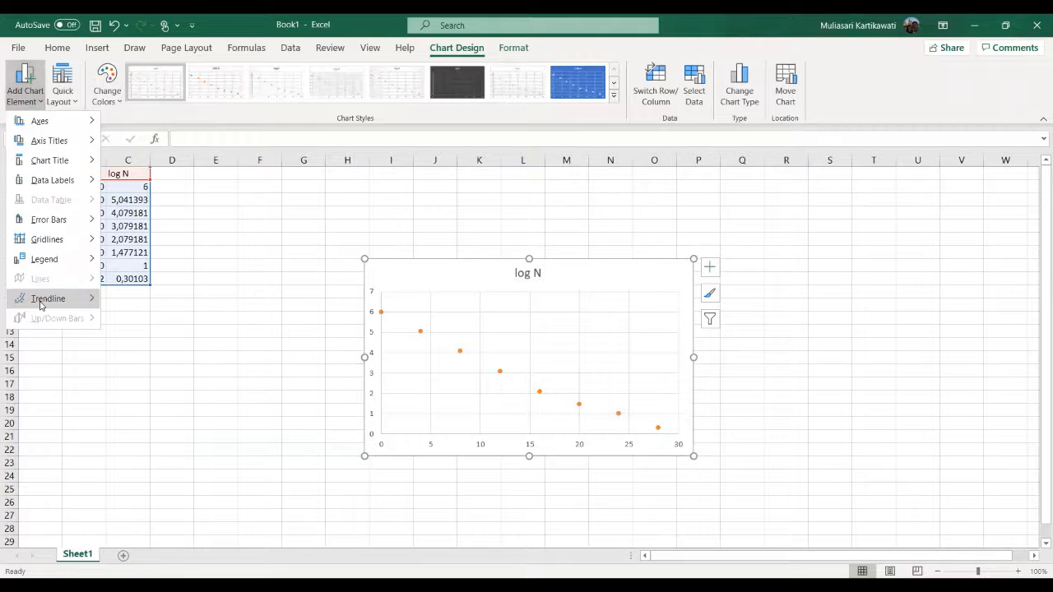
pyautogui.moveTo(41, 305)
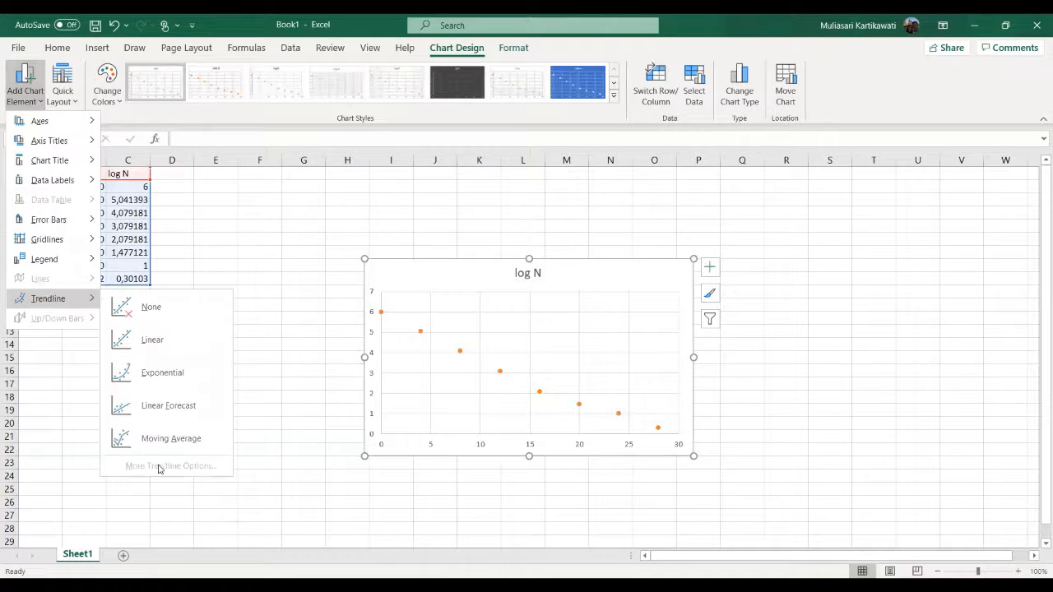
pyautogui.click(151, 339)
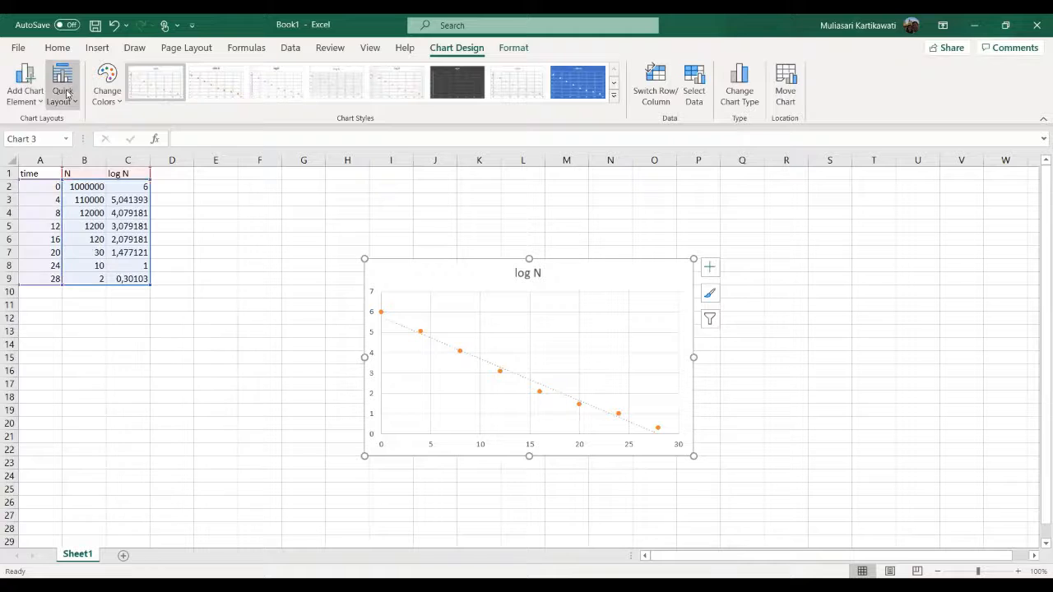
pyautogui.click(24, 99)
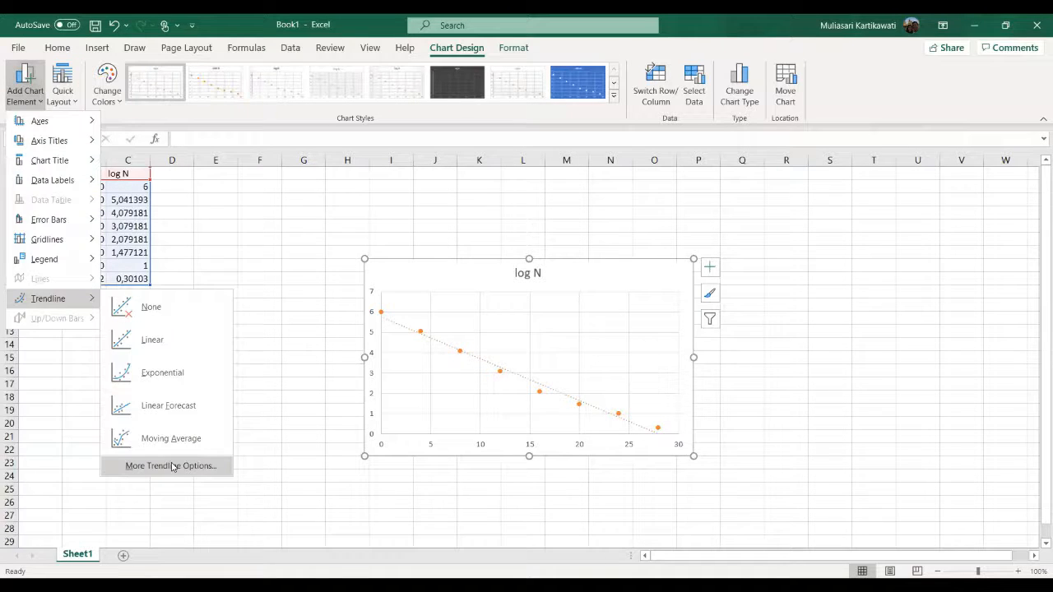
pyautogui.click(172, 466)
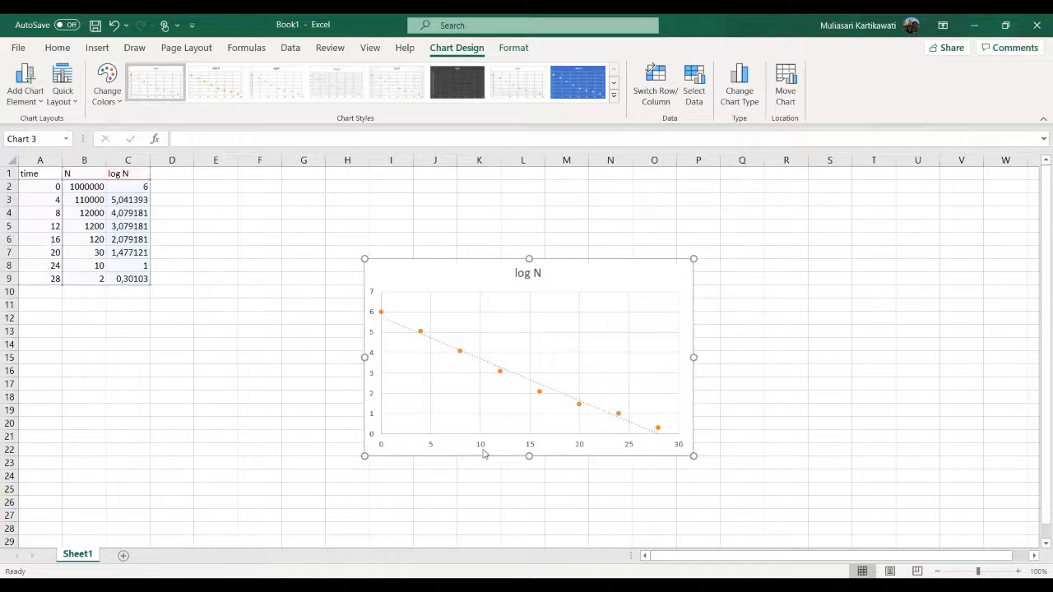
pyautogui.click(35, 101)
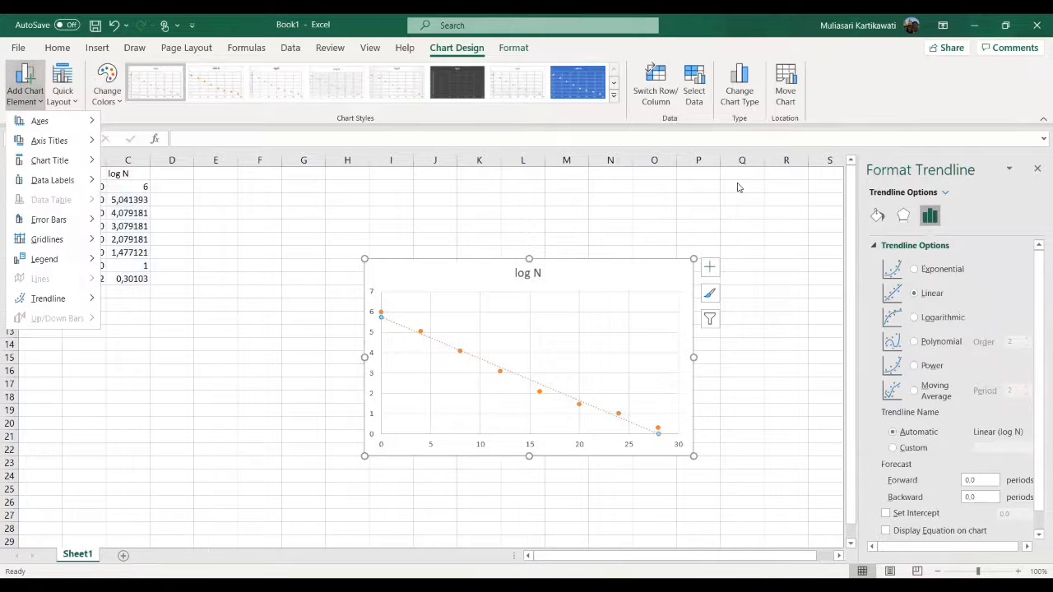
pyautogui.click(761, 251)
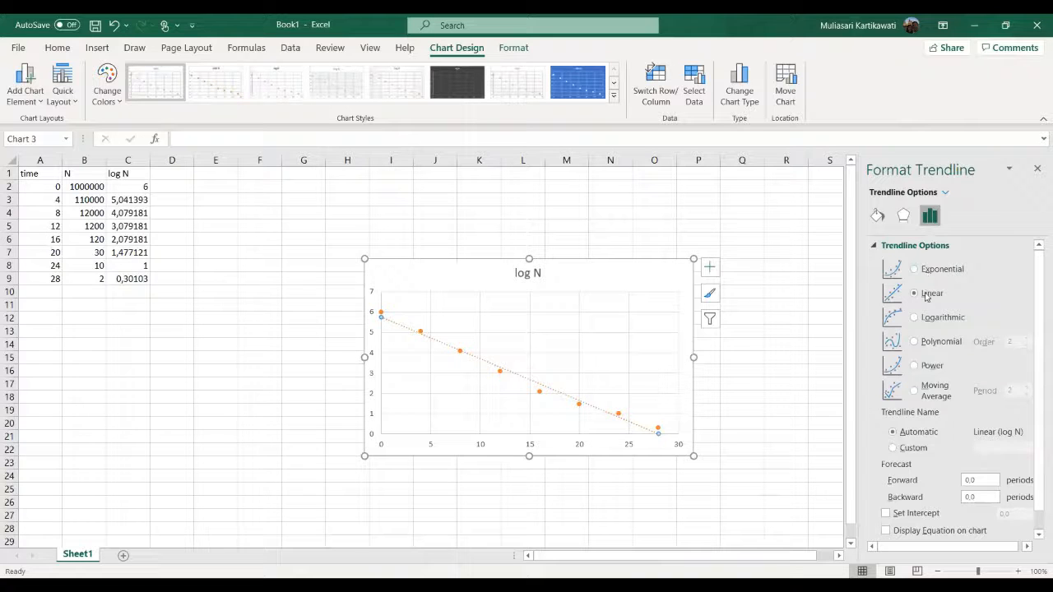
# Try the exponential trendline type, return to linear, and display the equation and R-squared value on the log N chart
pyautogui.click(922, 272)
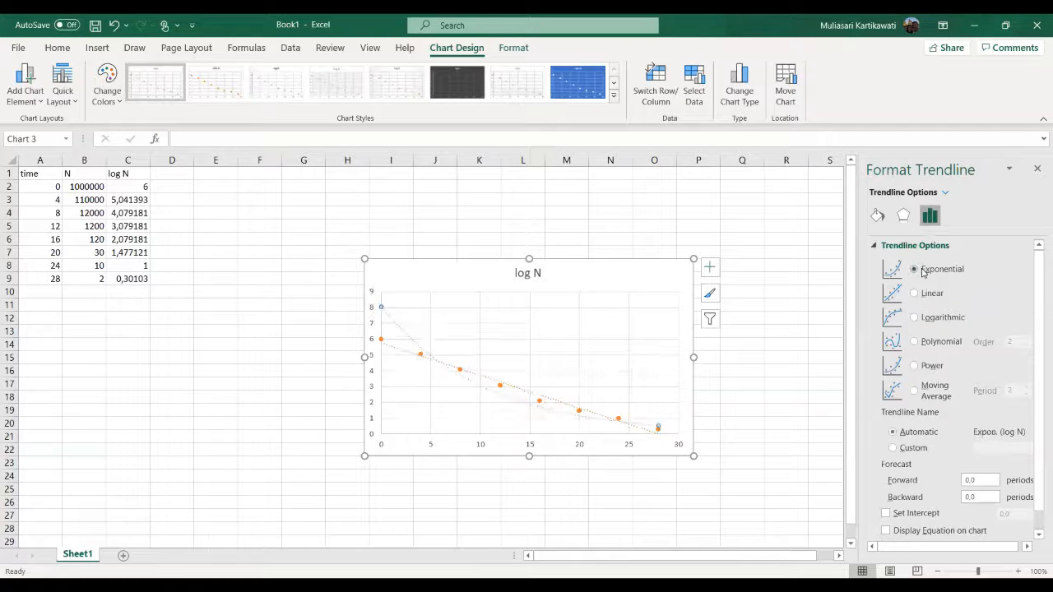
pyautogui.click(927, 294)
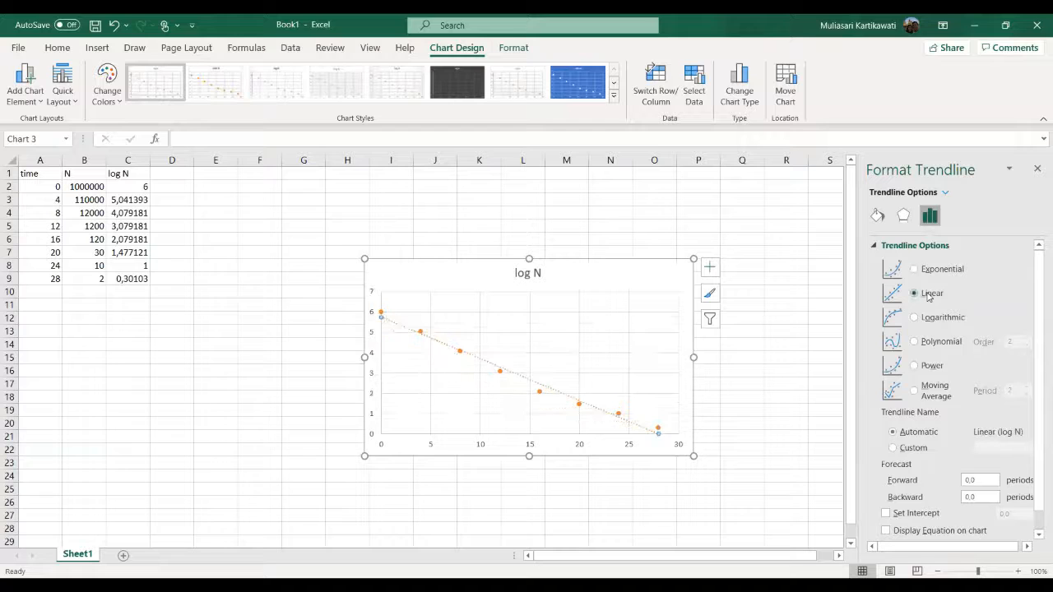
pyautogui.scroll(-1, 934, 378)
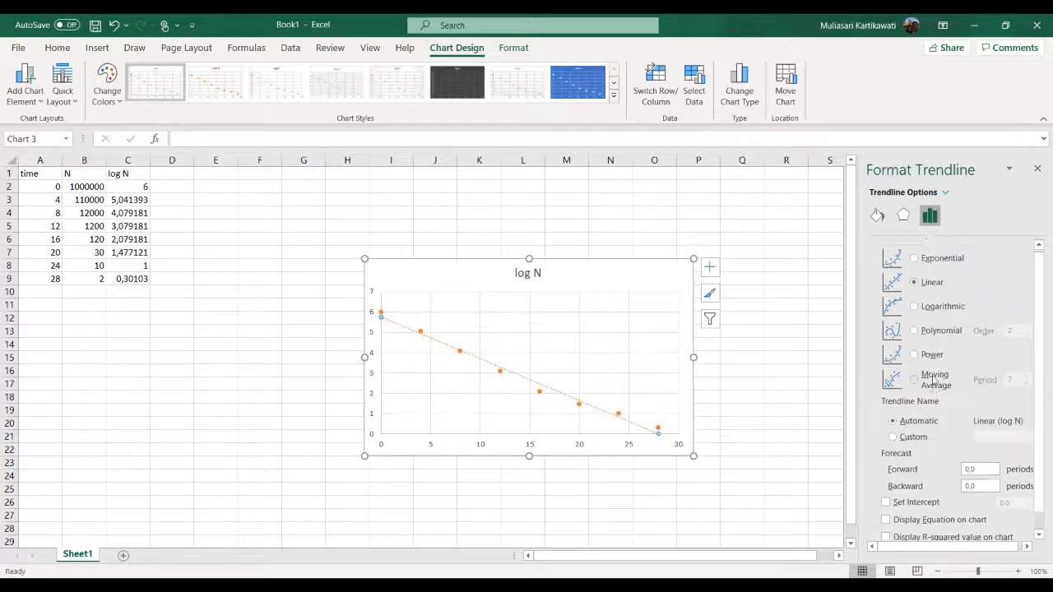
pyautogui.click(885, 510)
pyautogui.click(886, 528)
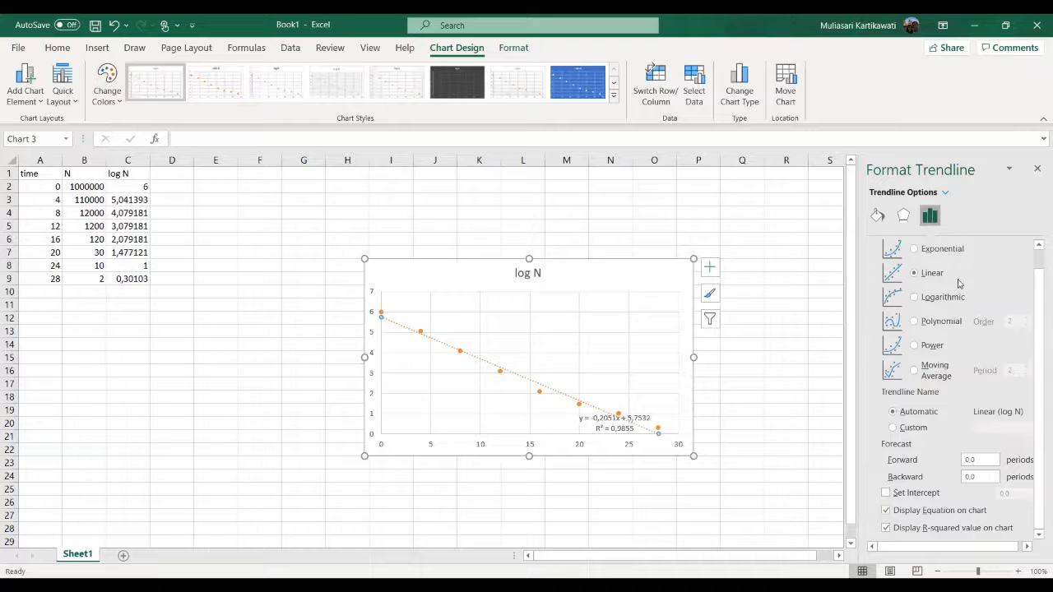
# Select cell E13 and start a Multiple Linear Regression from the Real Statistics add-in
pyautogui.click(927, 297)
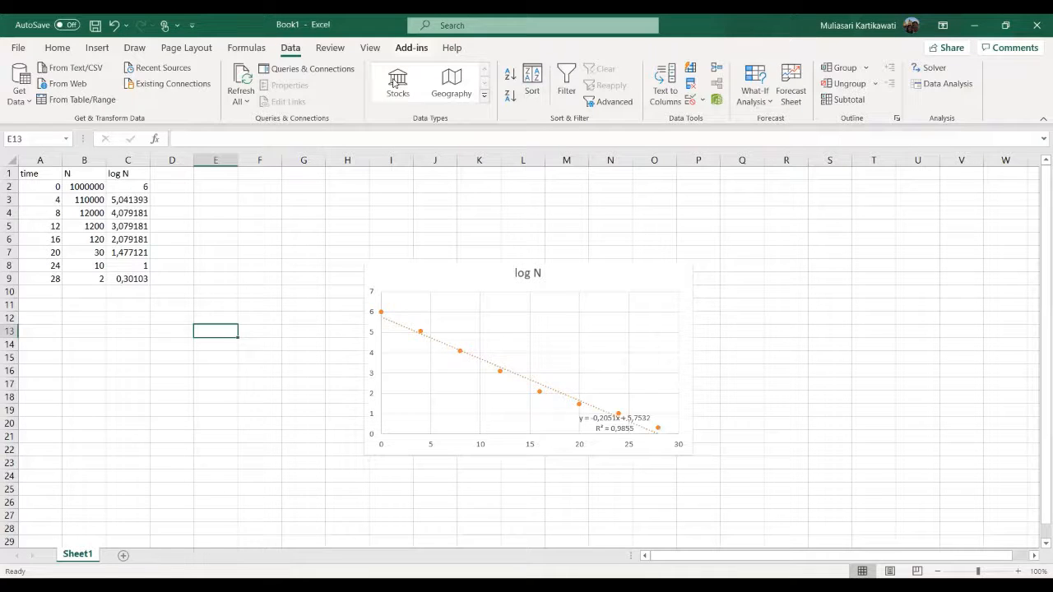
pyautogui.click(408, 49)
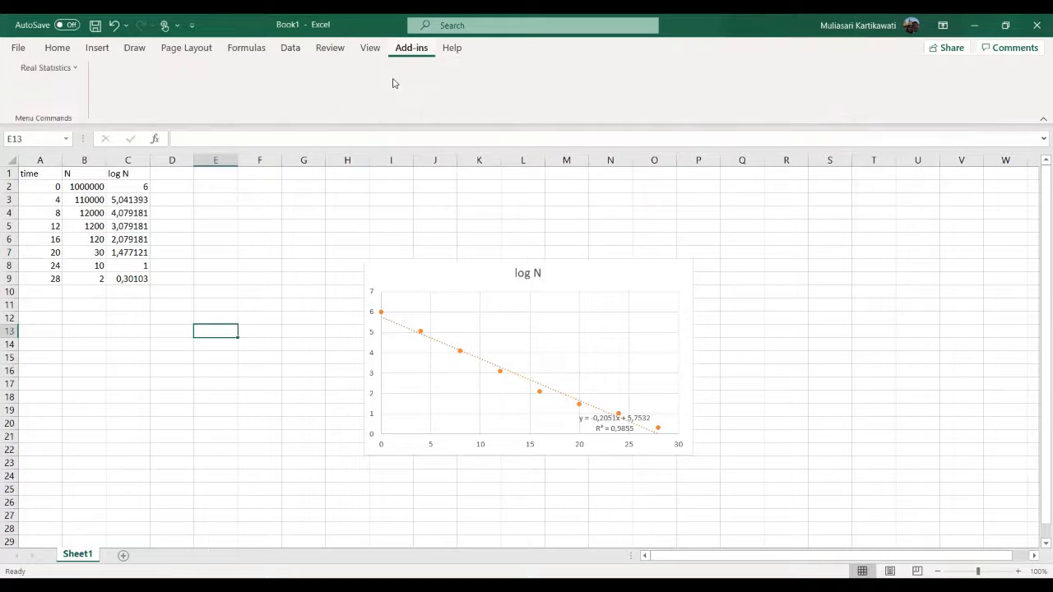
pyautogui.click(50, 70)
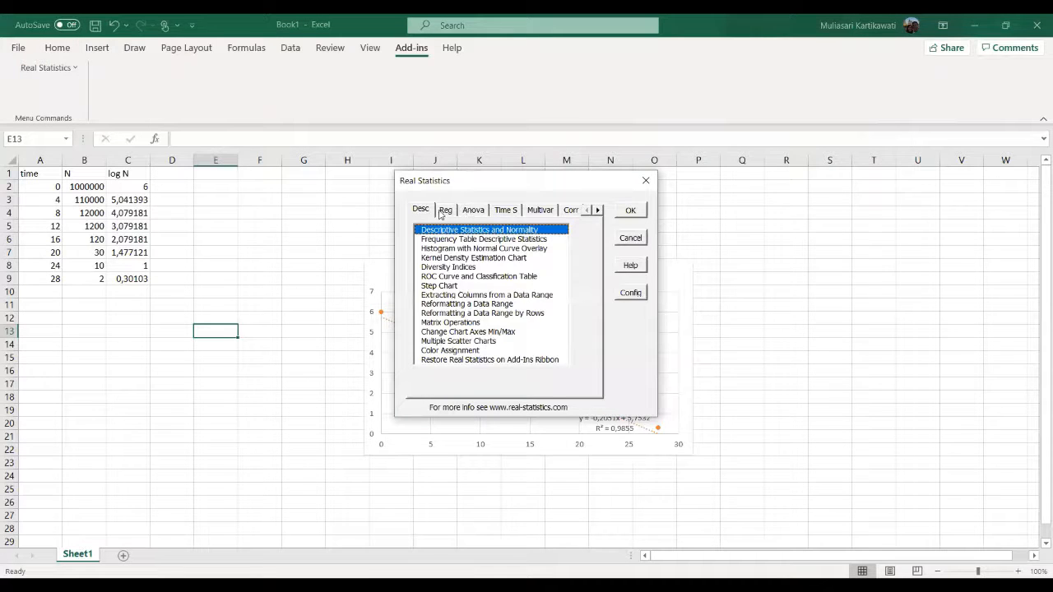
pyautogui.click(440, 215)
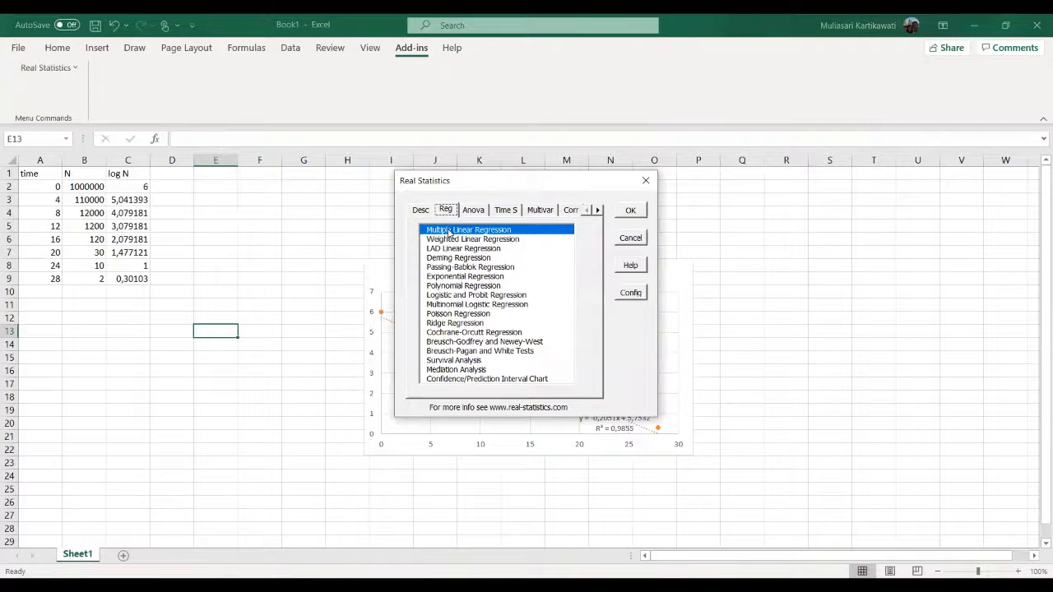
pyautogui.click(639, 212)
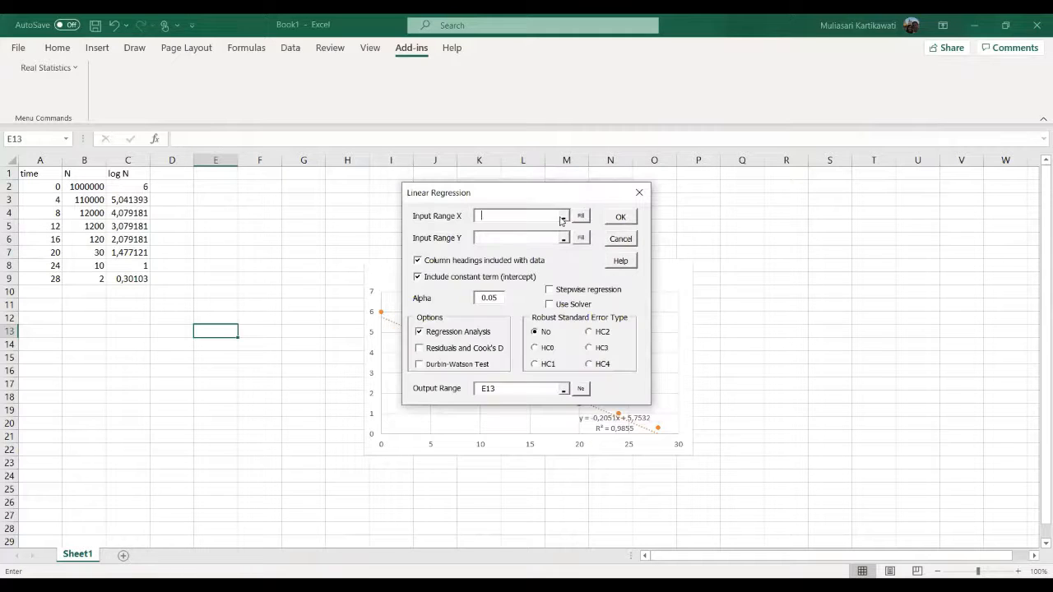
# Set the regression's X input range to Sheet1 A1:A9 and its Y input range to Sheet1 C1:C9, including the column headings
pyautogui.click(562, 218)
pyautogui.moveTo(44, 175); pyautogui.dragTo(49, 278)
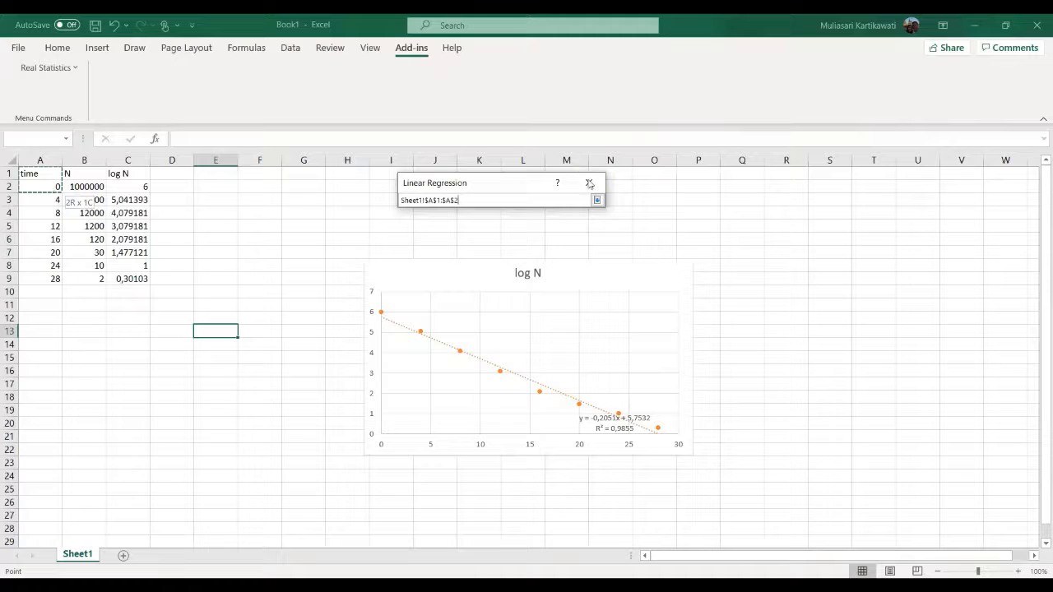
pyautogui.click(597, 200)
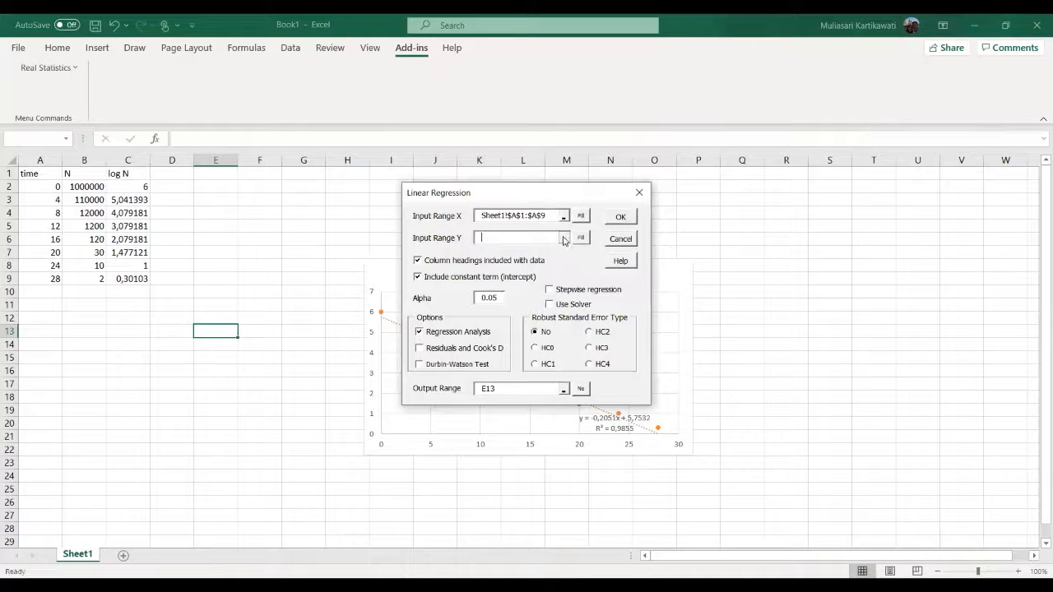
pyautogui.click(564, 239)
pyautogui.moveTo(139, 176); pyautogui.dragTo(140, 278)
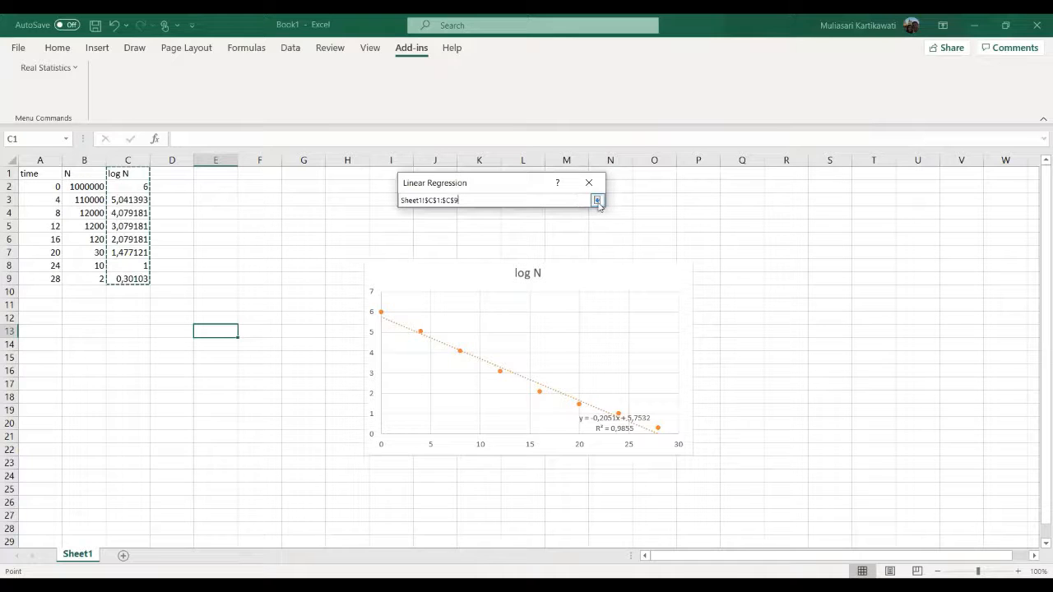
pyautogui.click(597, 200)
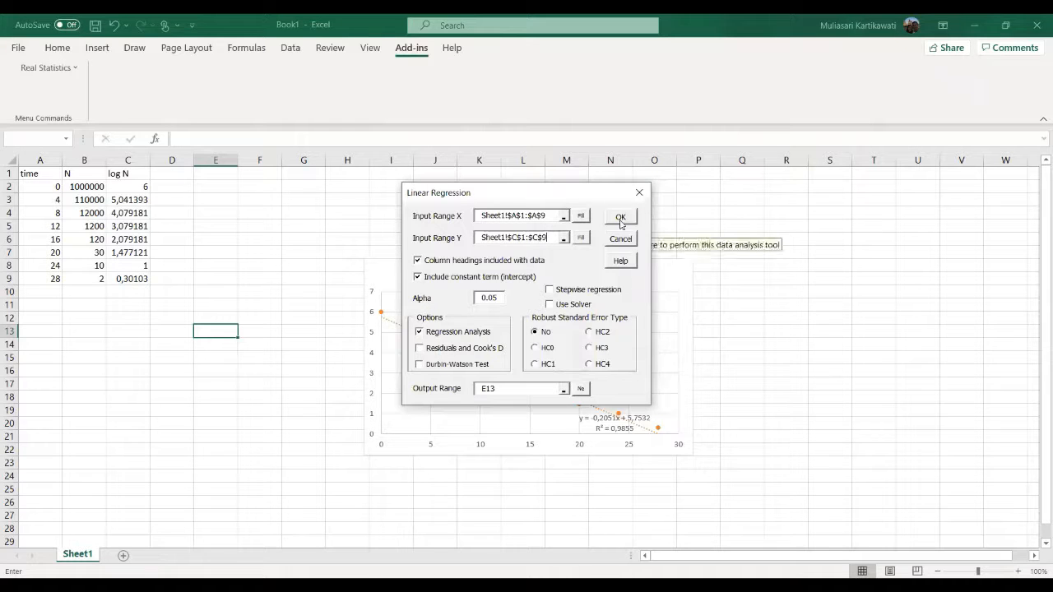
# Set alpha to 0,05 with a decimal comma and run the linear regression with its output at E13
pyautogui.click(486, 298)
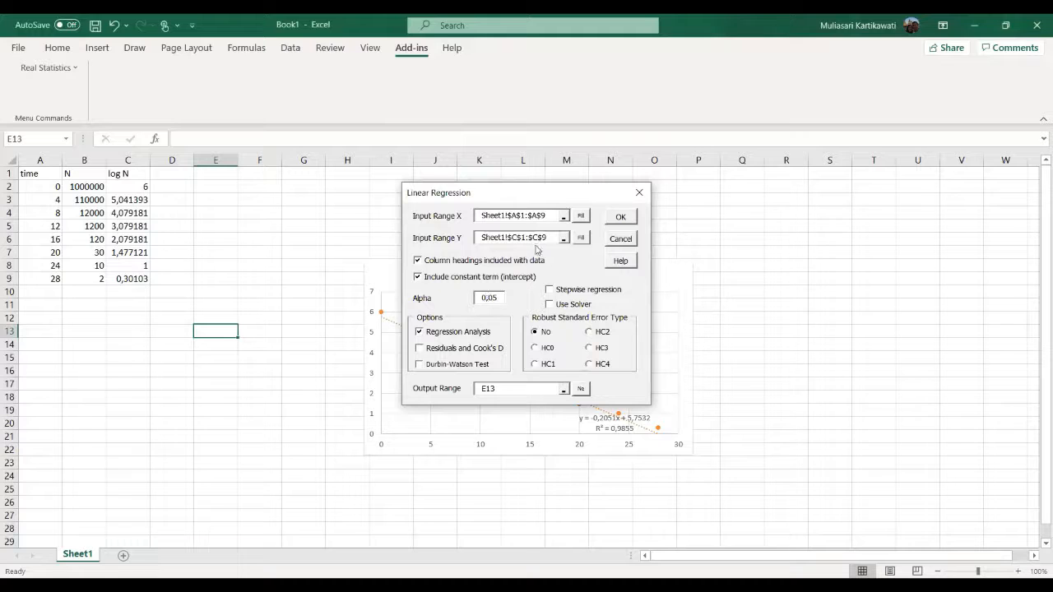
pyautogui.click(620, 217)
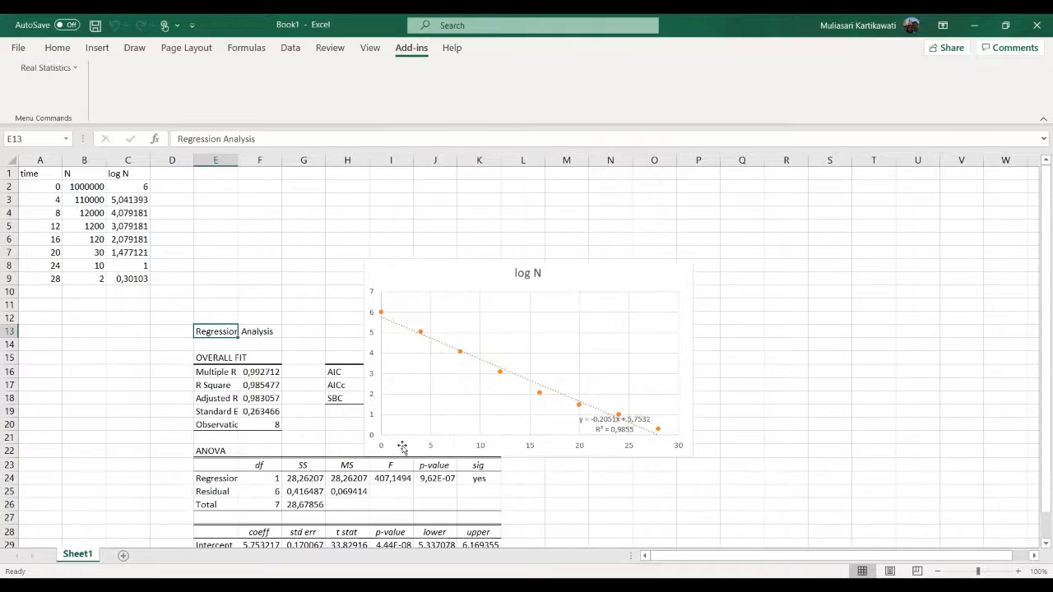
# Examine the regression output's R Square, the ANOVA p-value, and the intercept and time coefficients
pyautogui.scroll(-2, 402, 447)
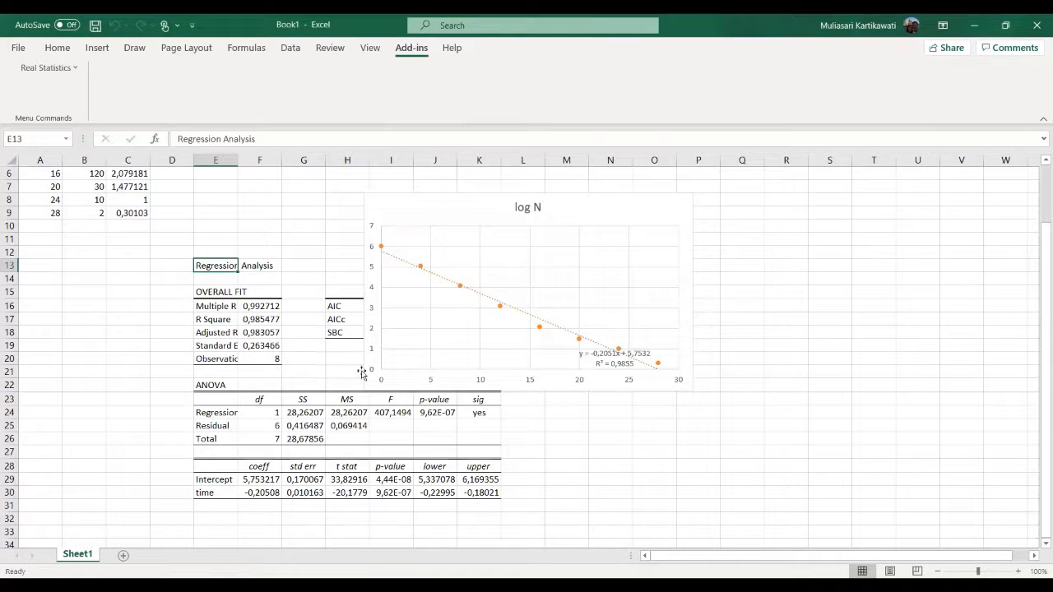
pyautogui.click(268, 322)
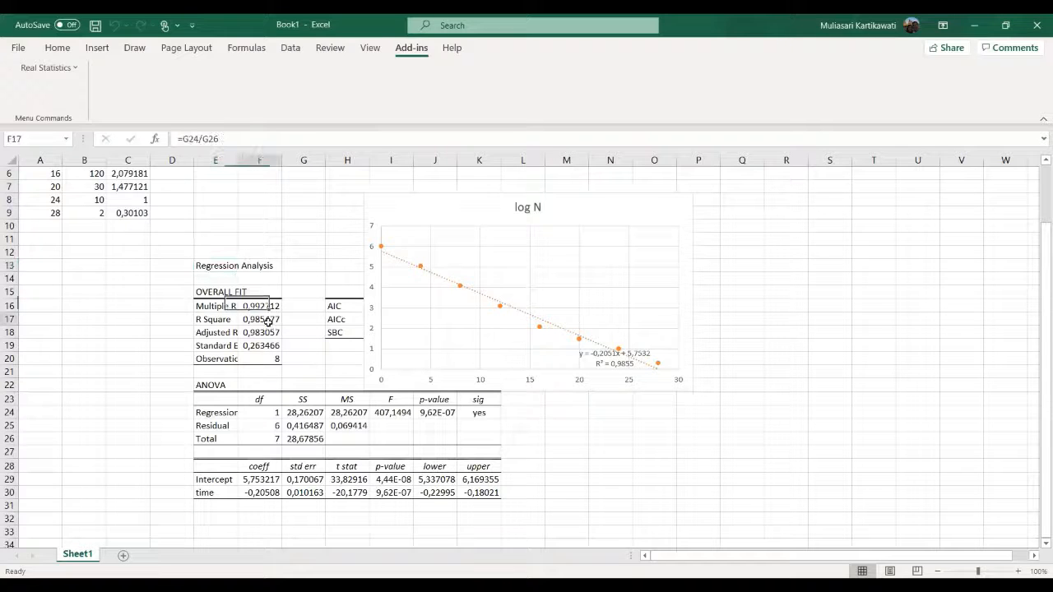
pyautogui.click(439, 414)
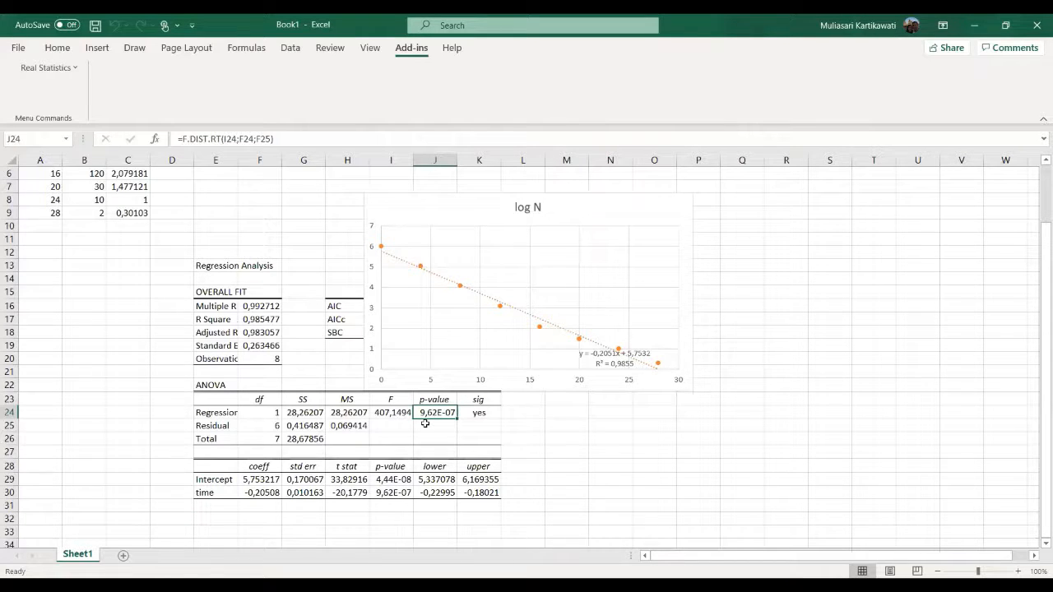
pyautogui.click(273, 478)
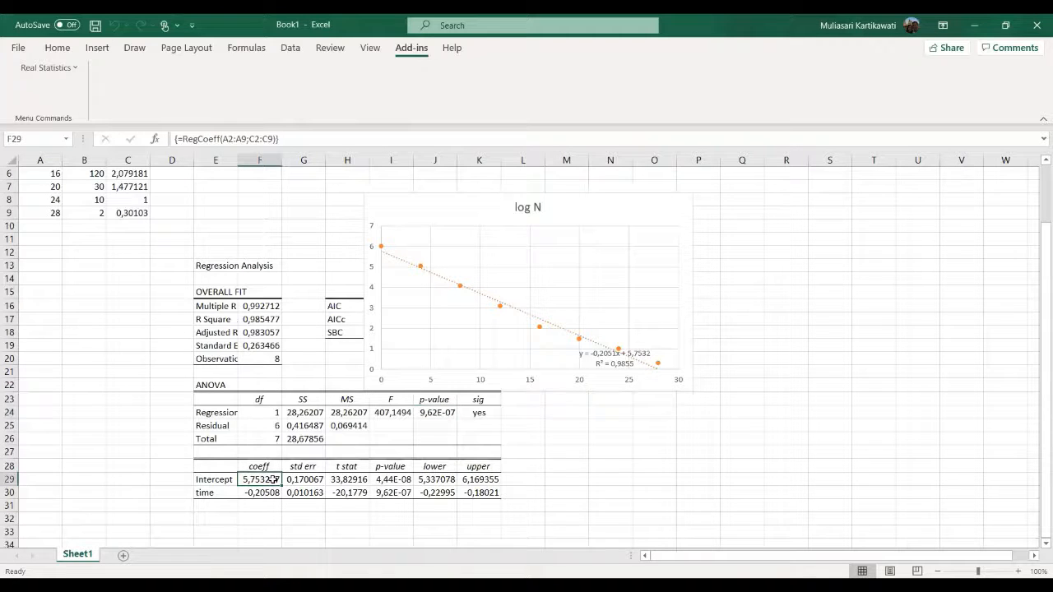
pyautogui.click(269, 492)
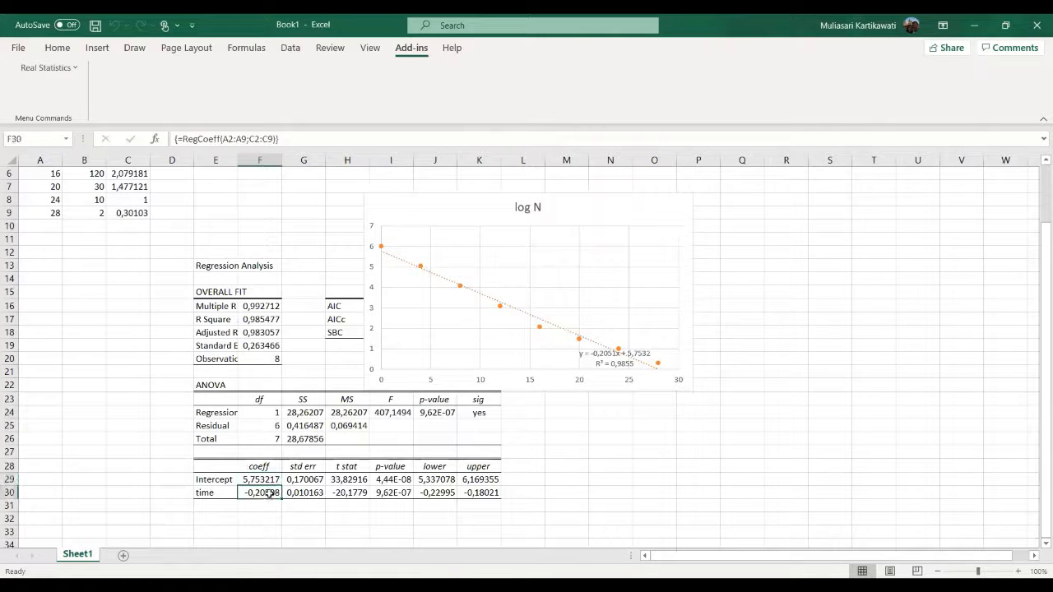